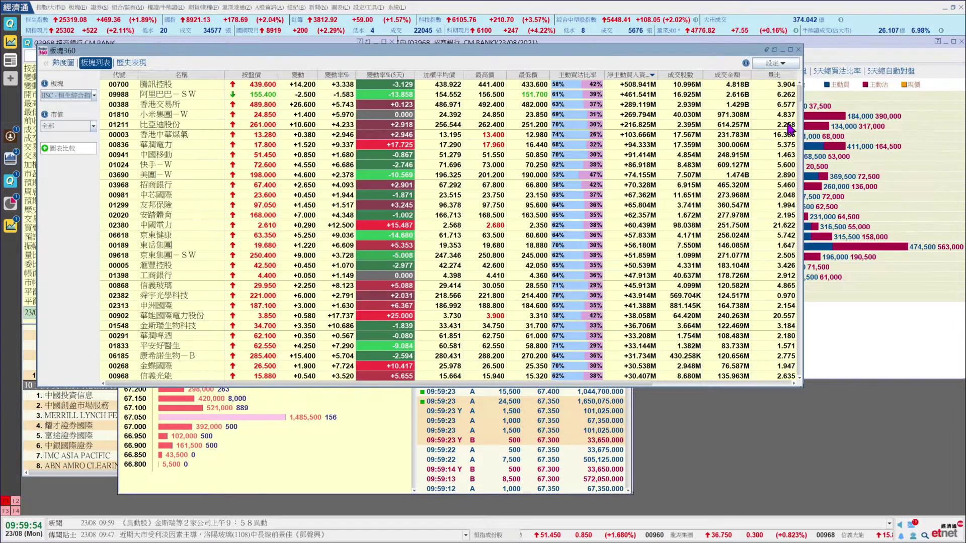
Sort the sector stock list ascending by net active buying amount, and close the sector window
click(631, 74)
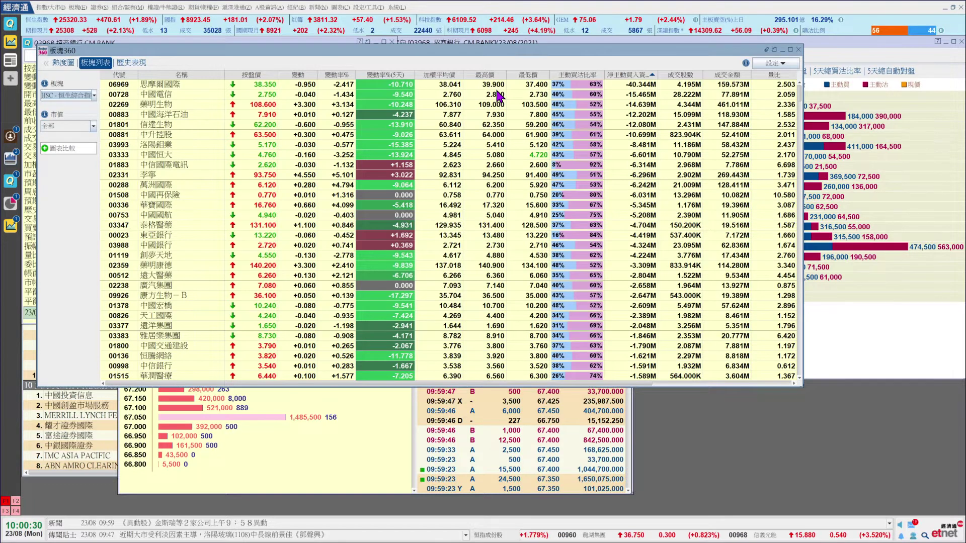
click(799, 50)
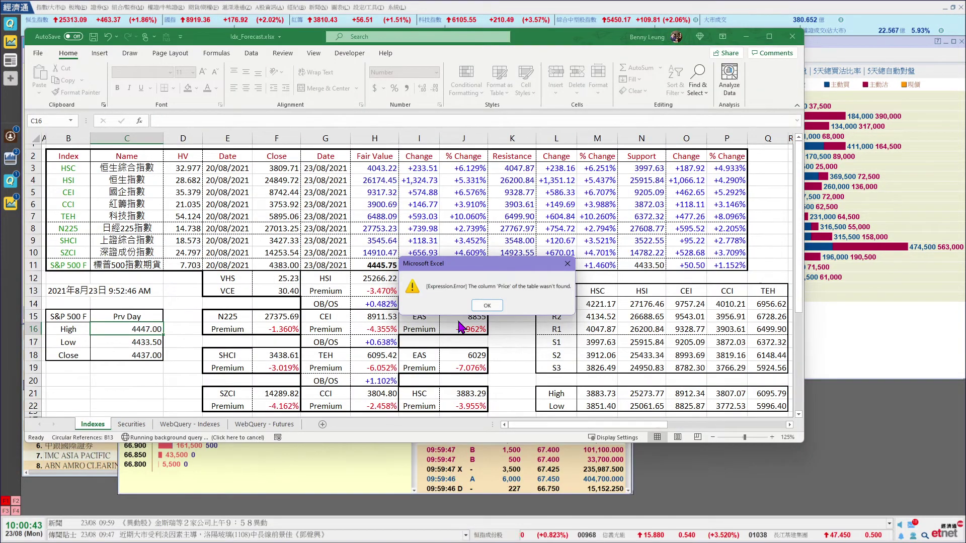
Dismiss the query error and set the S&P 500 F fair value in H11 to 4449.25
click(487, 306)
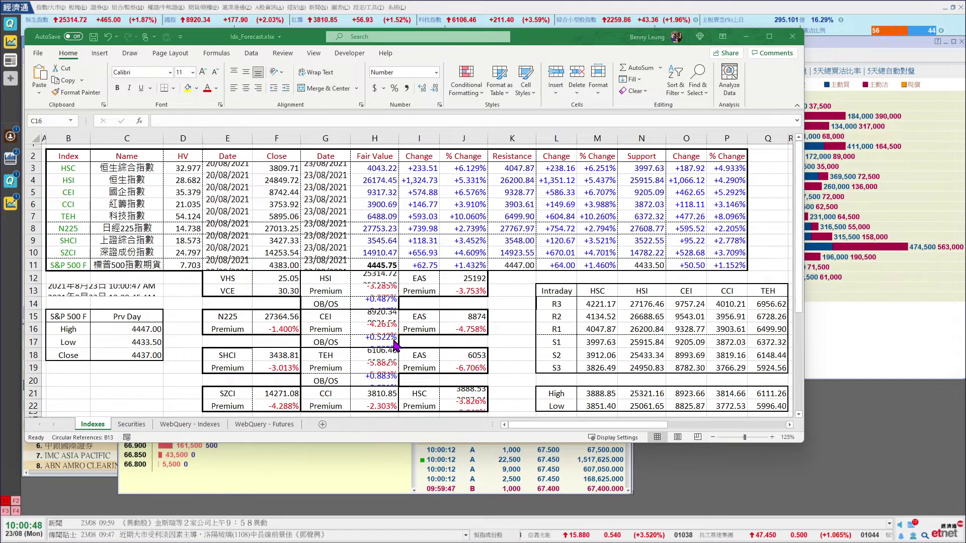
click(386, 265)
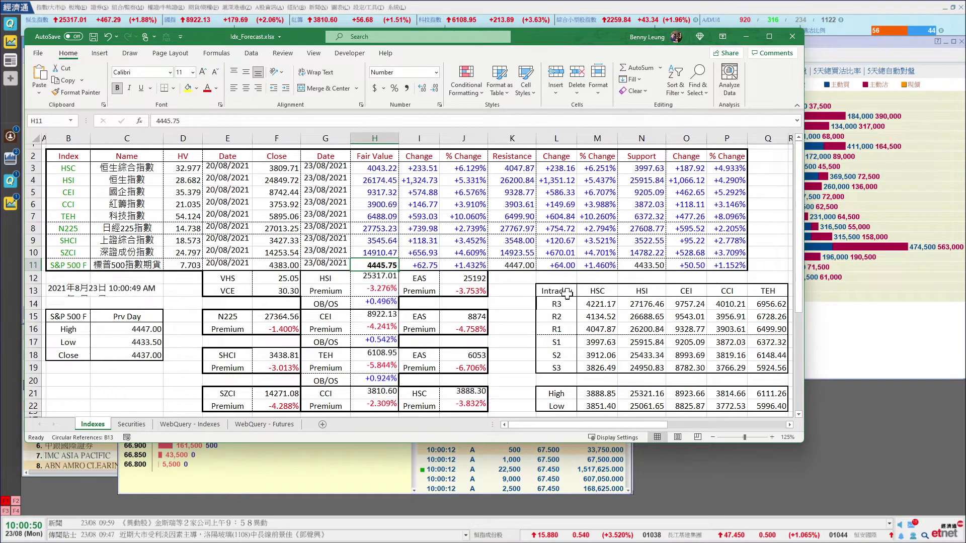
text(4449.25)
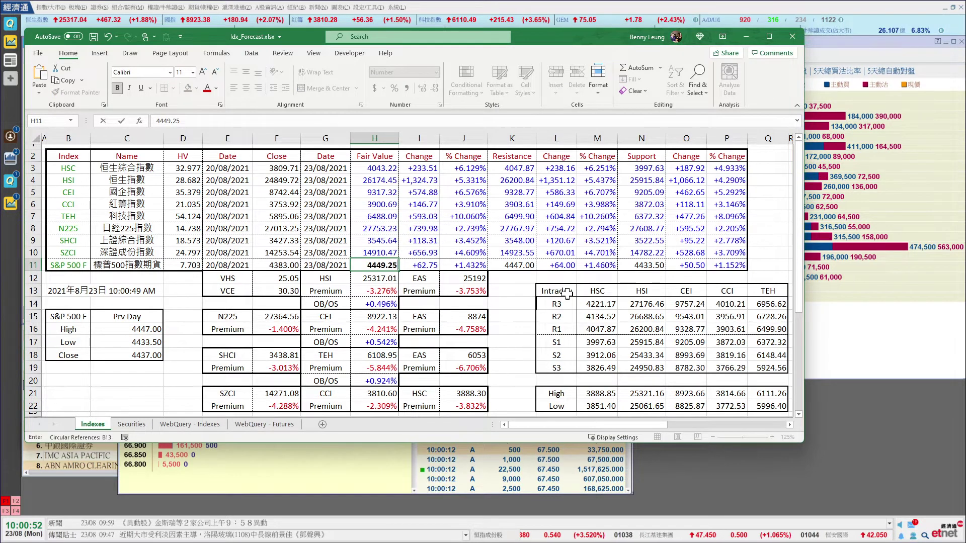
key(Return)
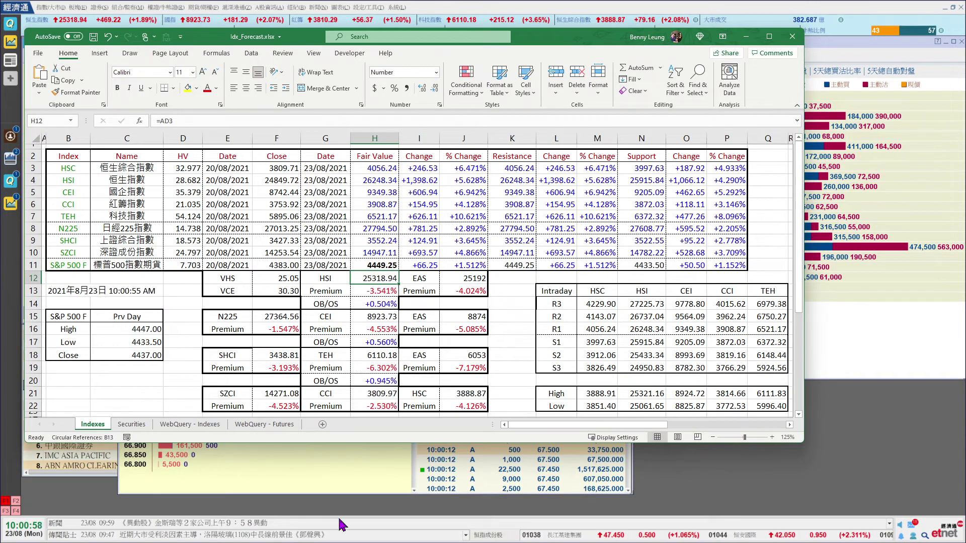
Set the S&P 500 F High in C16 to 4449.5
click(134, 342)
click(151, 329)
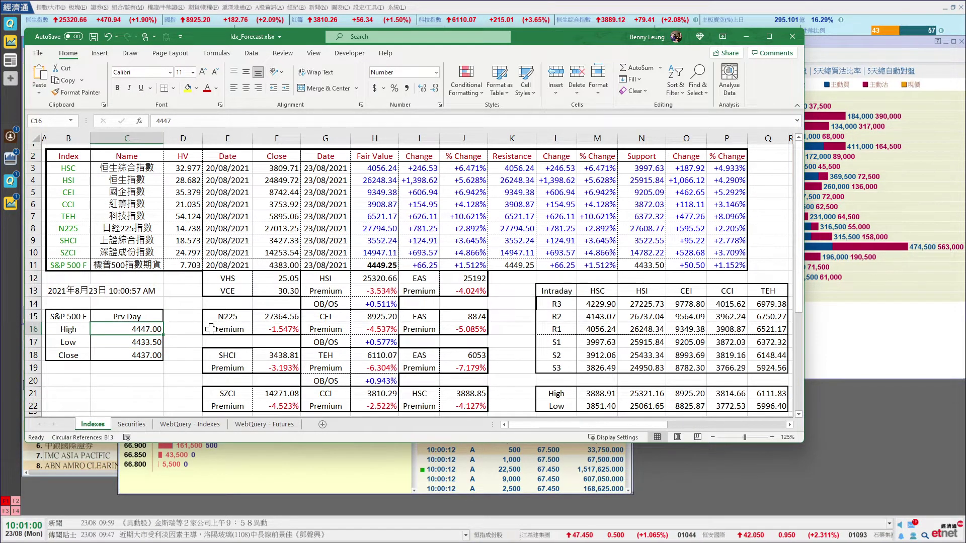
text(4449.5)
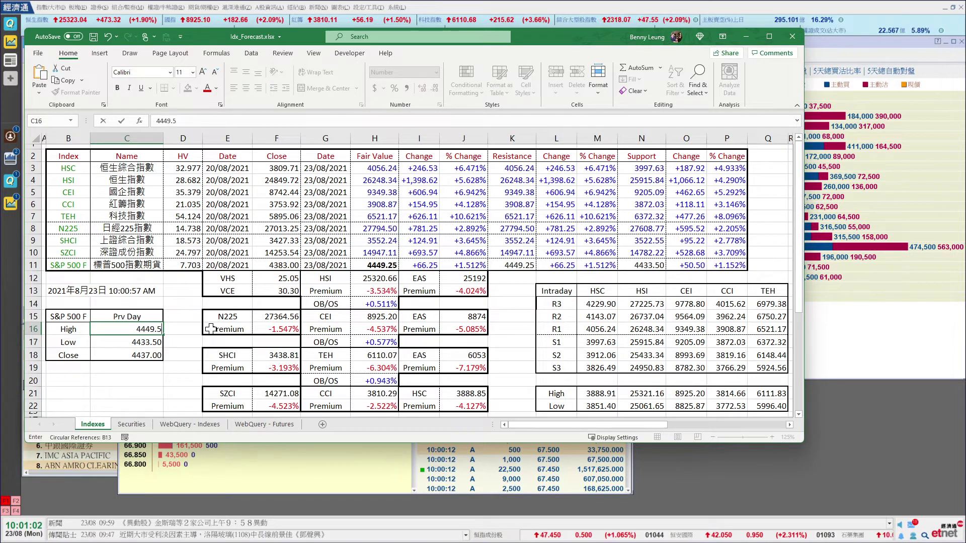
key(Return)
Switch to the Investing.com S&P 500 Futures page, enlarge its window, and display the overview chart as 15-minute candlesticks
key(alt+Tab)
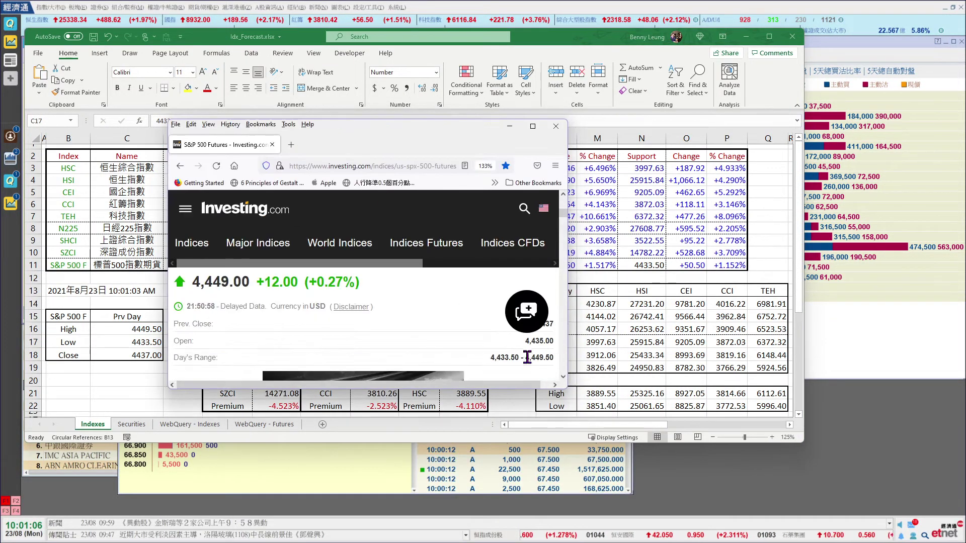
drag(569, 390, 860, 527)
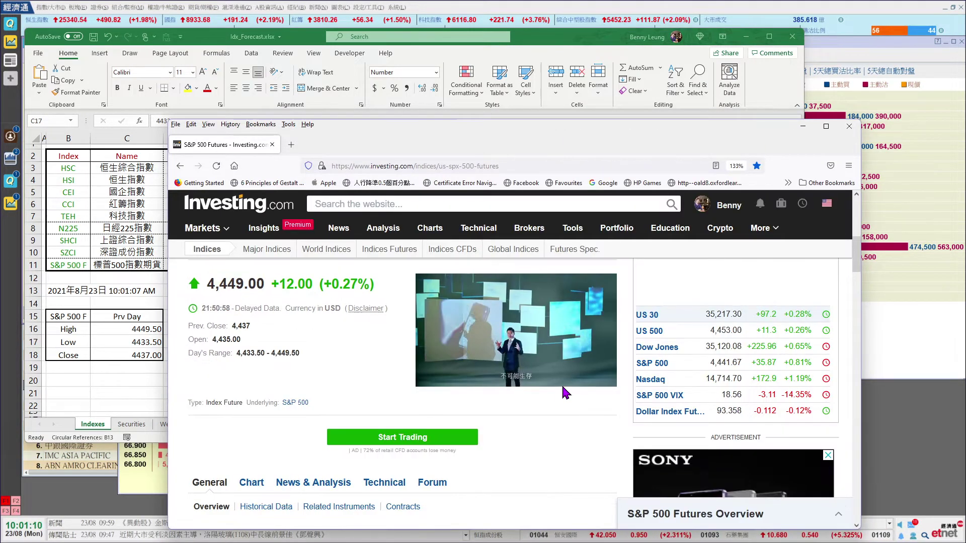
scroll(565, 393, down, 4)
scroll(241, 334, down, 1)
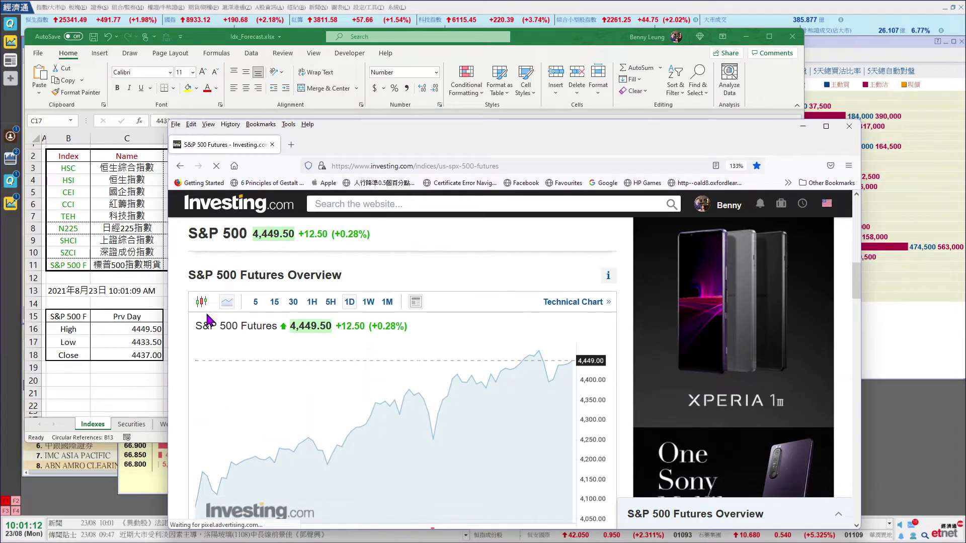
click(203, 298)
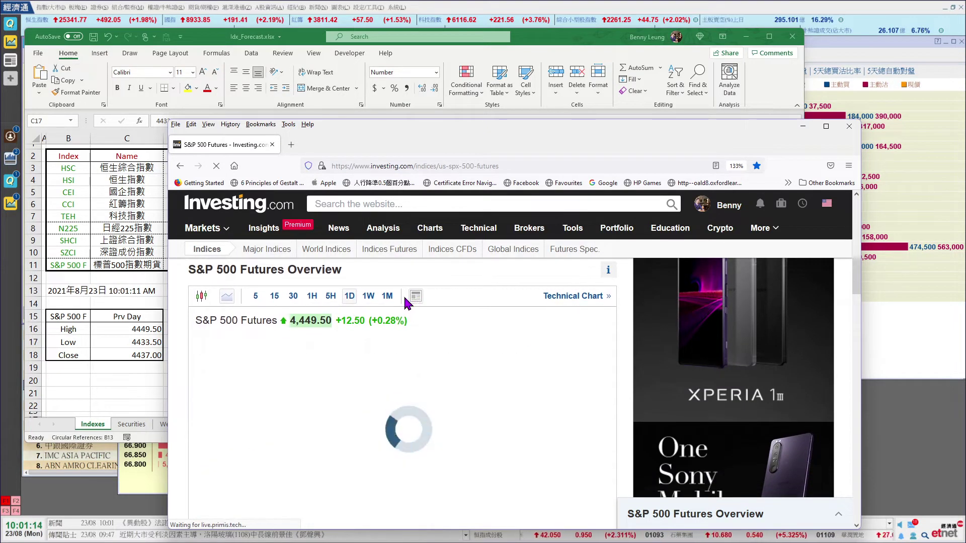
click(275, 297)
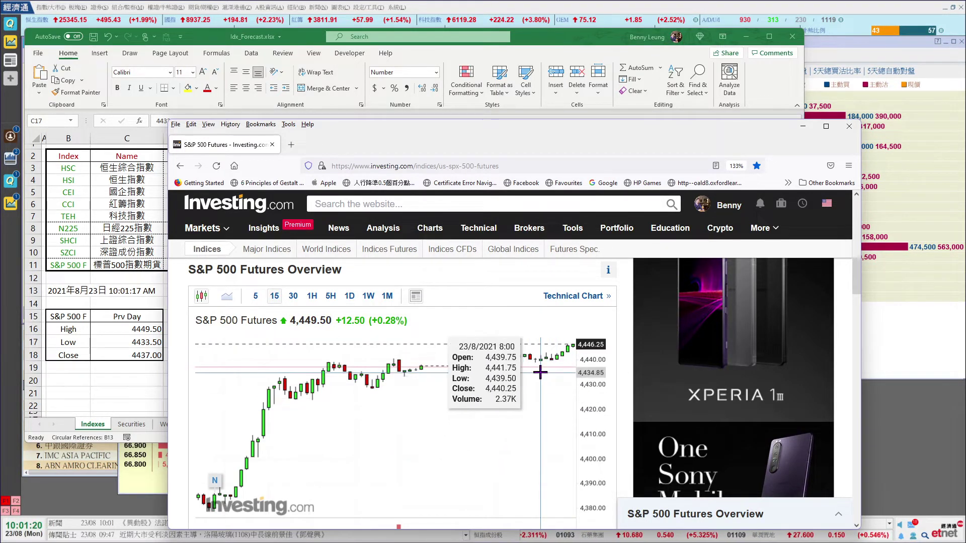
Return to the Excel workbook and set the S&P 500 F fair value in H11 to 4449.75
click(804, 128)
click(388, 265)
text(4449)
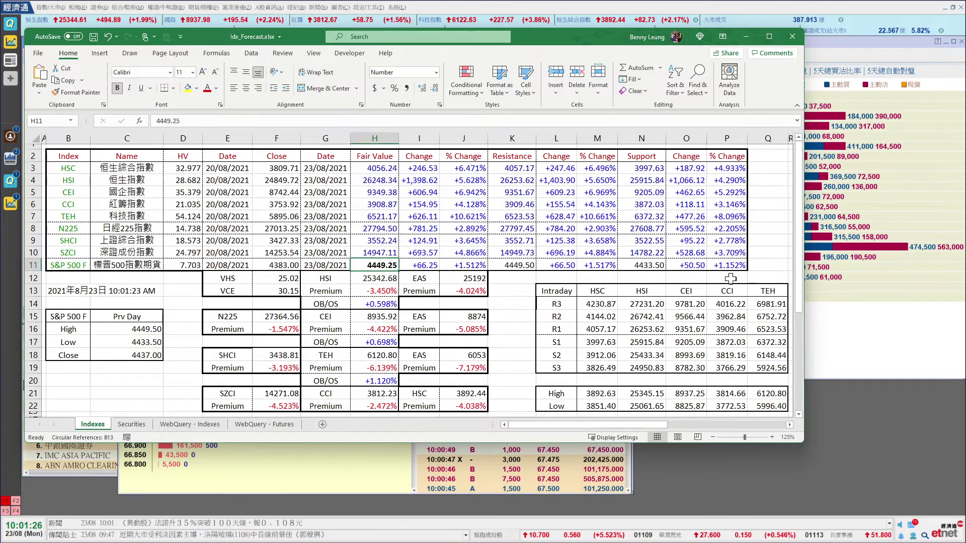
text(.)
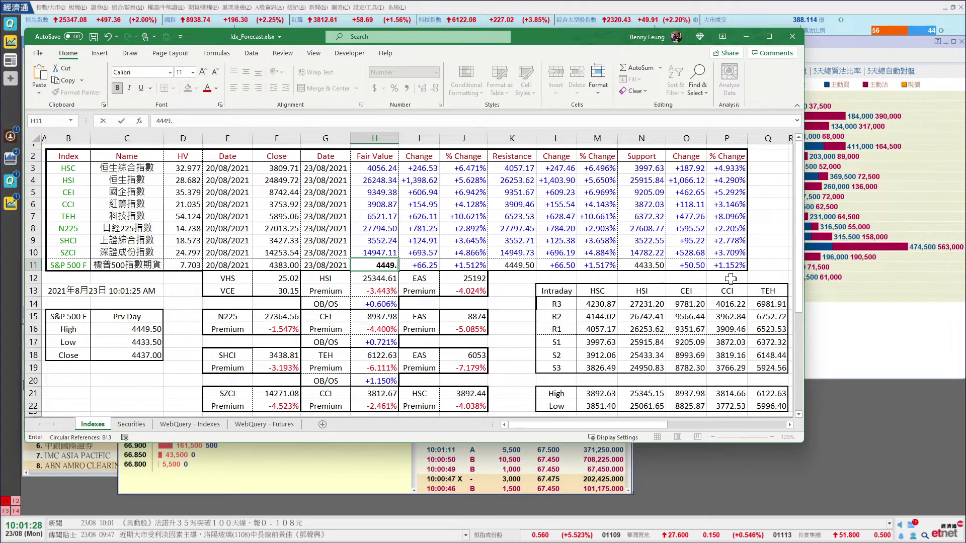
key(Return)
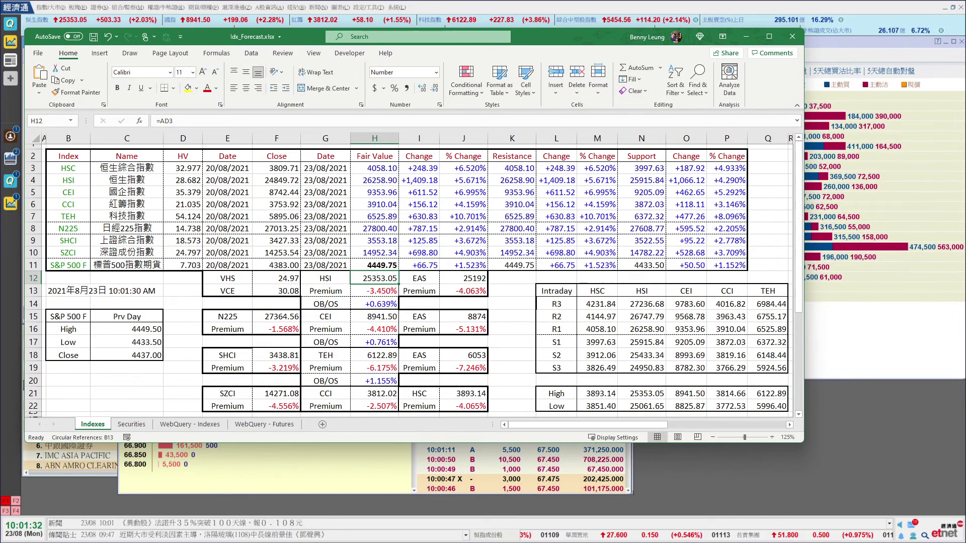
Copy the day's high of 4,450.25 from the S&P 500 Futures page into the workbook's S&P 500 F High cell, C16, matching its formatting
key(alt+Tab)
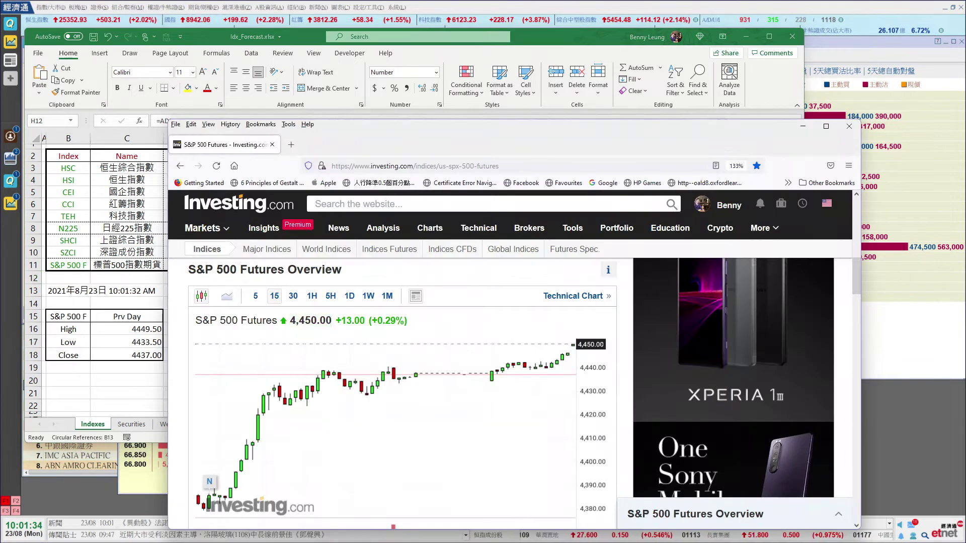
scroll(598, 450, up, 5)
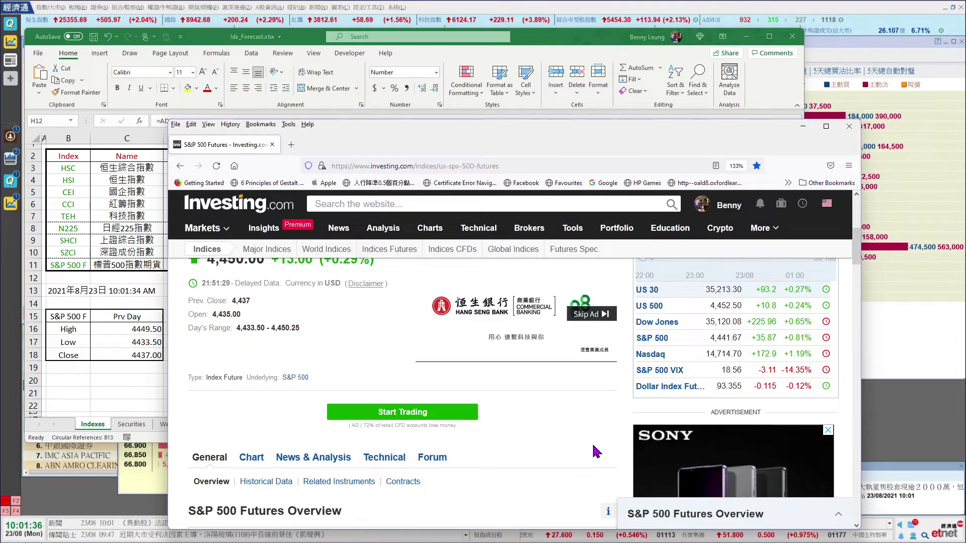
scroll(598, 450, down, 3)
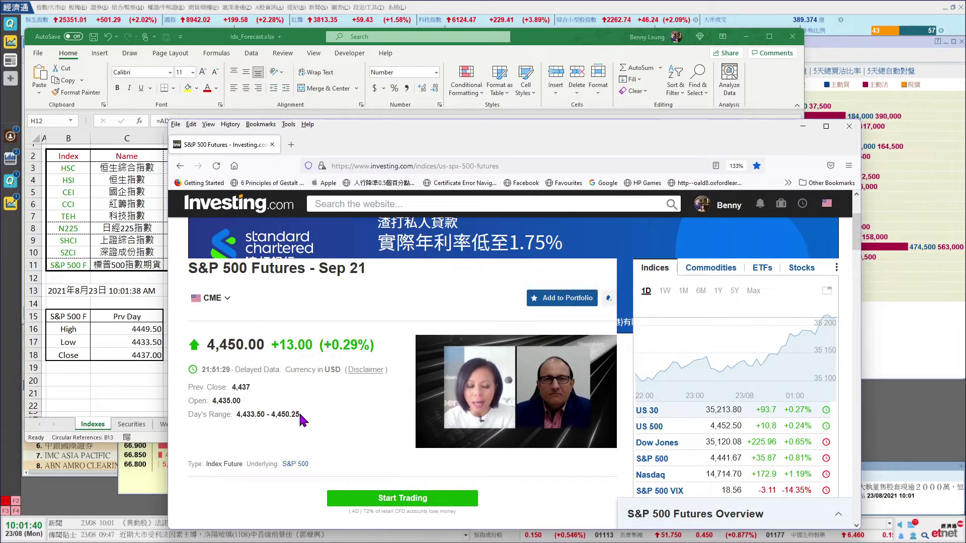
double_click(273, 417)
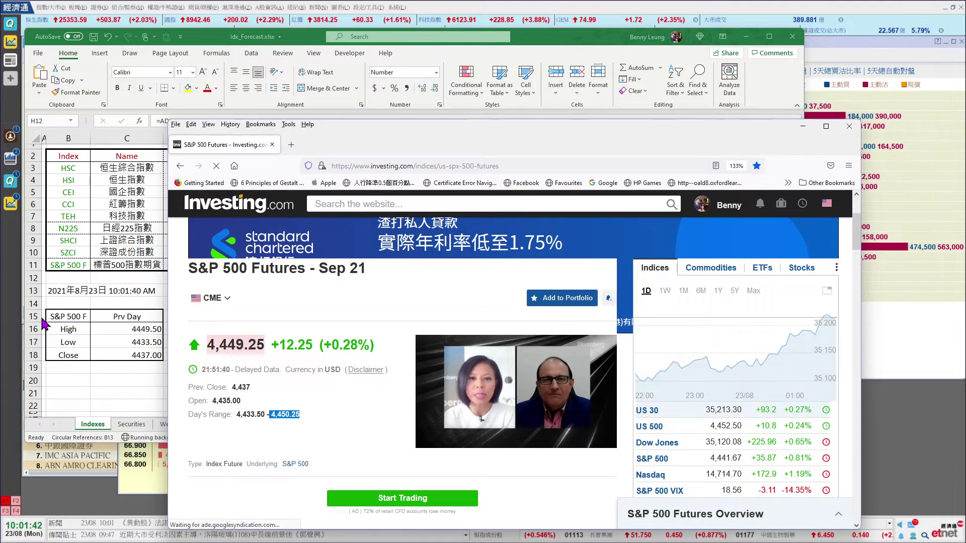
key(alt+Tab)
right_click(133, 333)
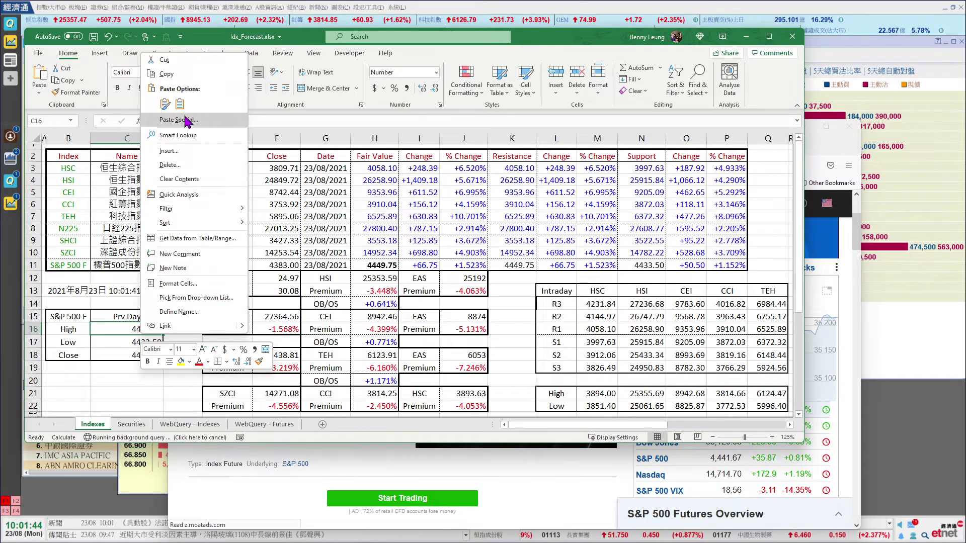
click(181, 103)
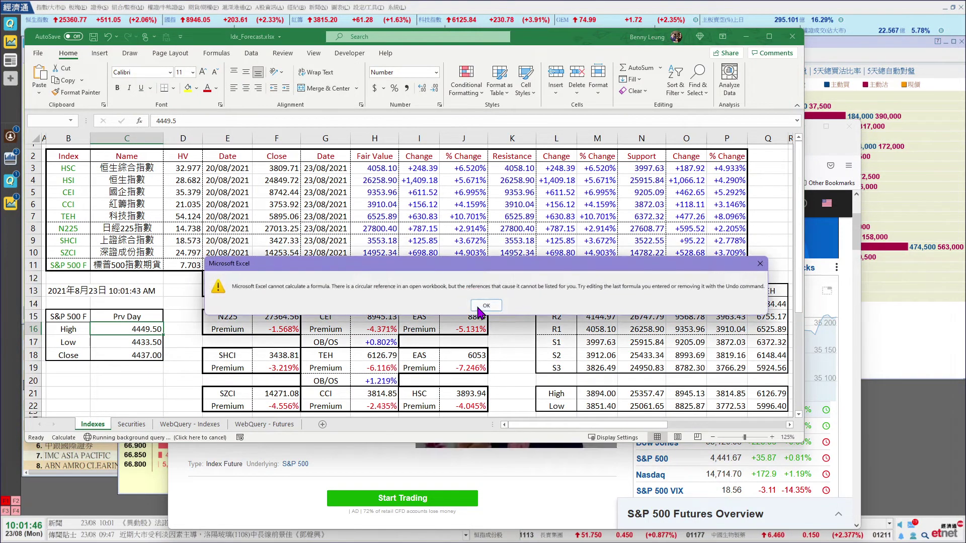
click(483, 304)
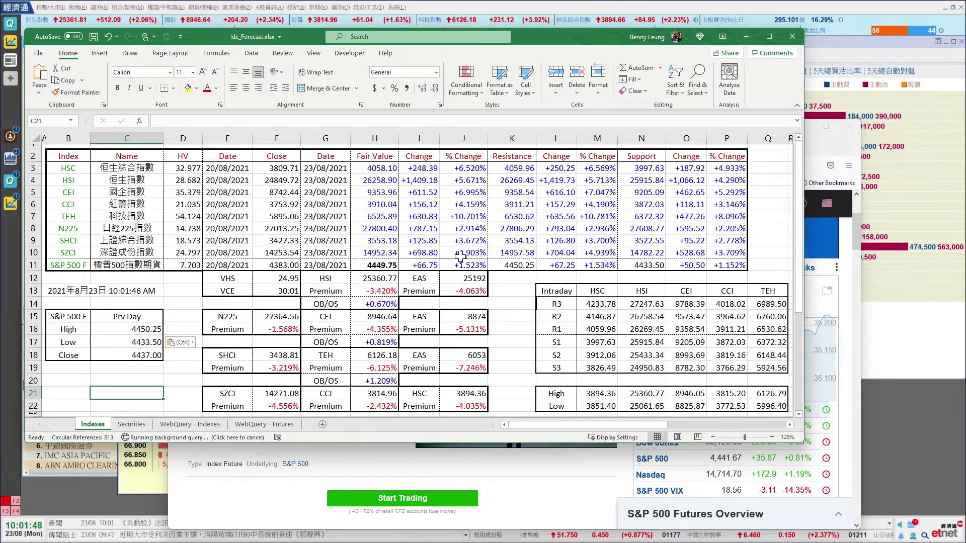
Examine the HSI fair value change and the premiums of the Hong Kong, N225, SHCI and SZCI indexes
click(420, 180)
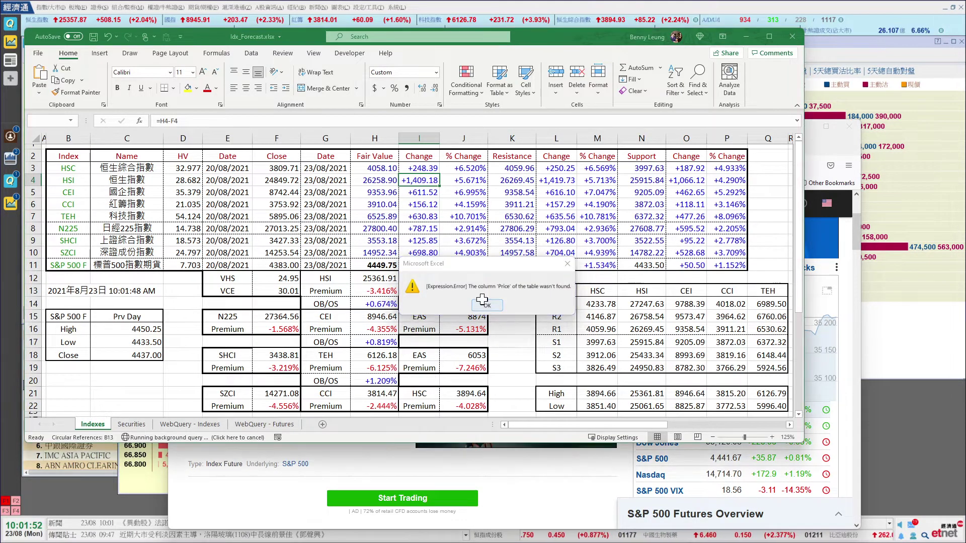
click(489, 307)
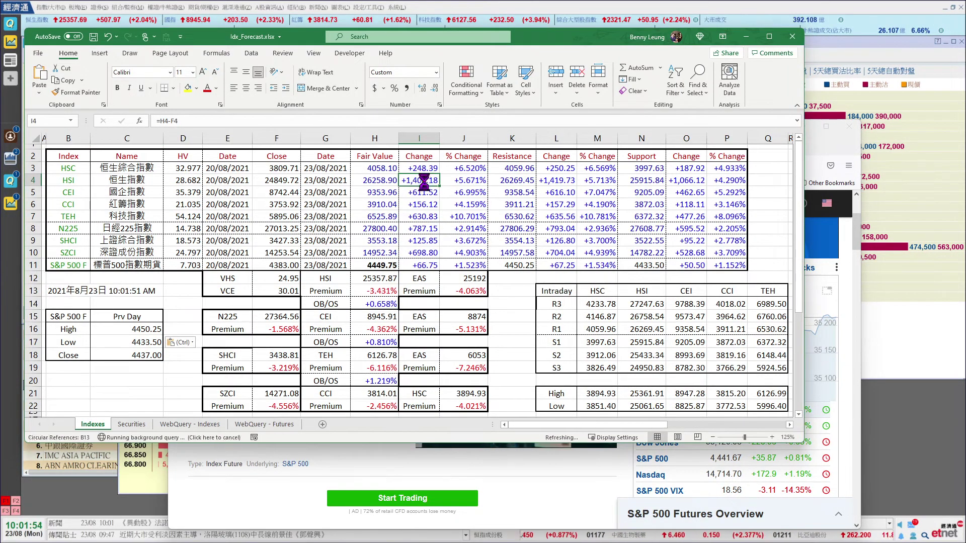
click(380, 280)
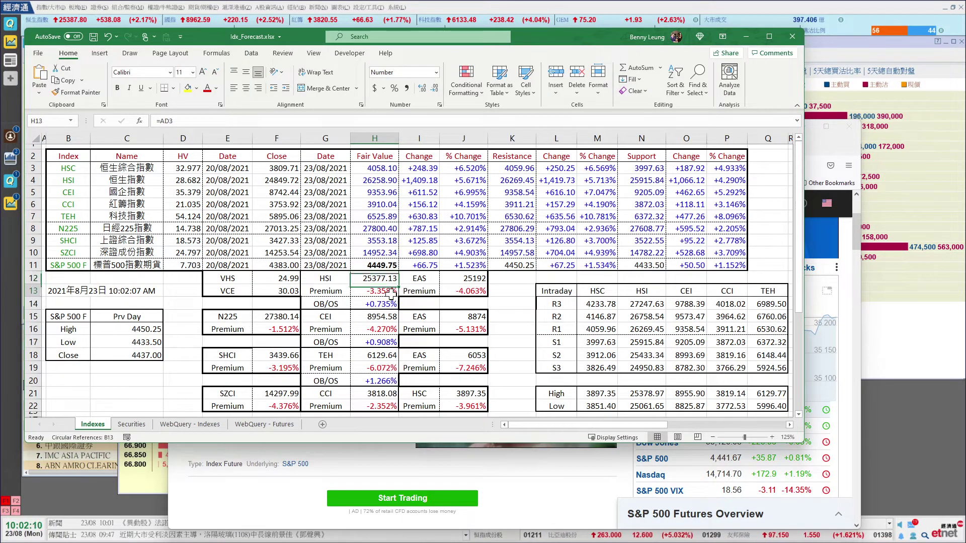
click(388, 330)
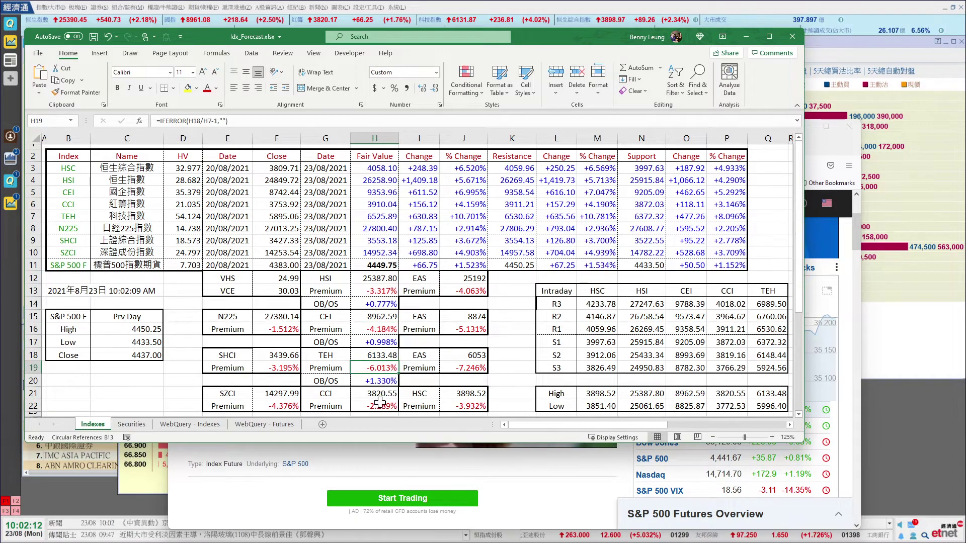
click(471, 405)
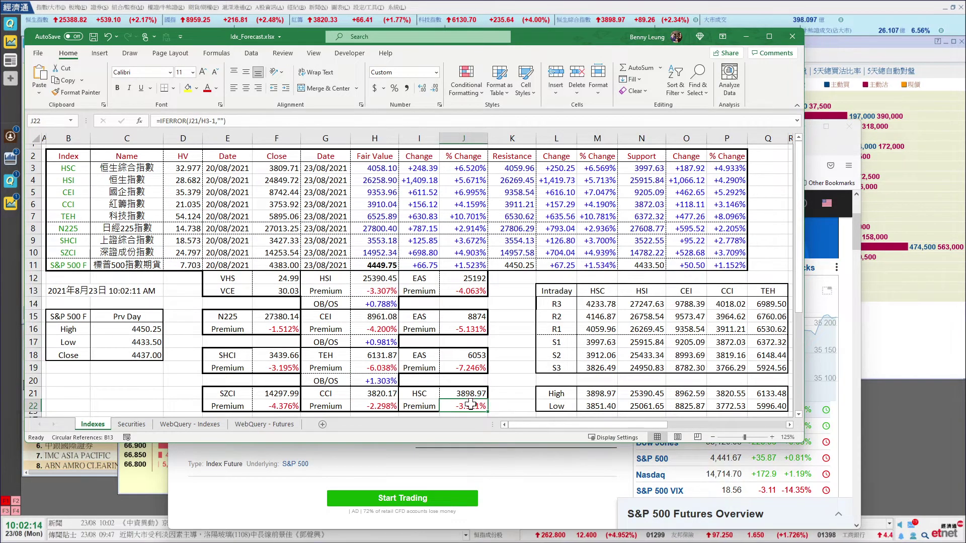
click(378, 367)
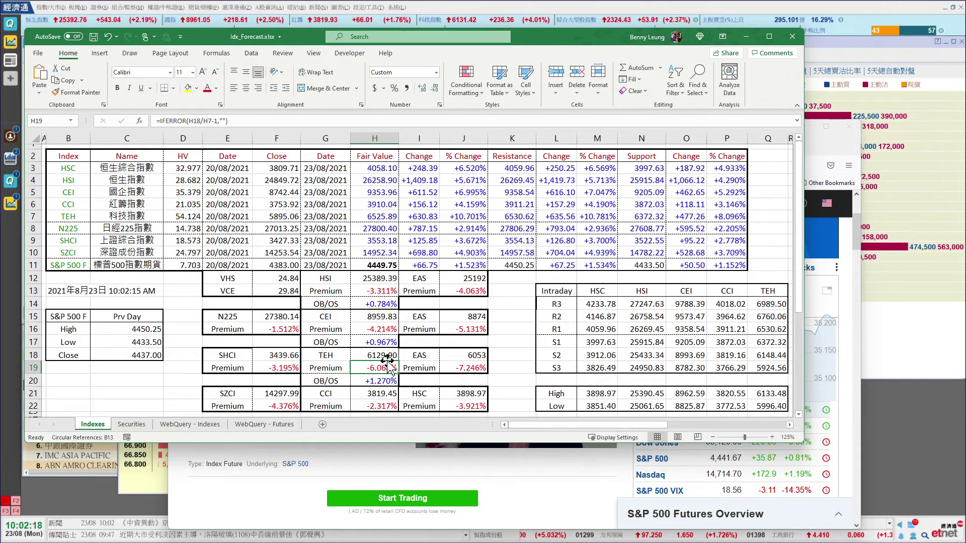
click(280, 330)
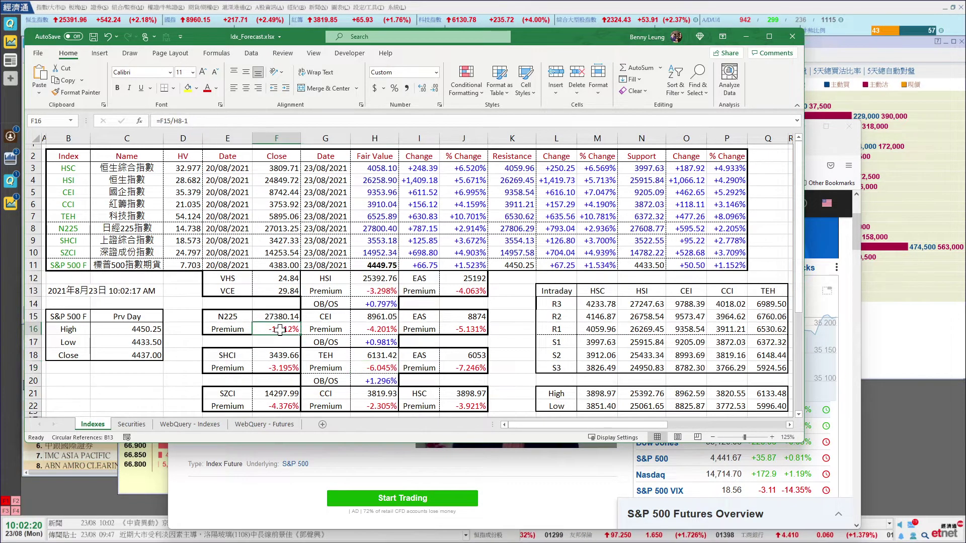
click(285, 367)
click(284, 406)
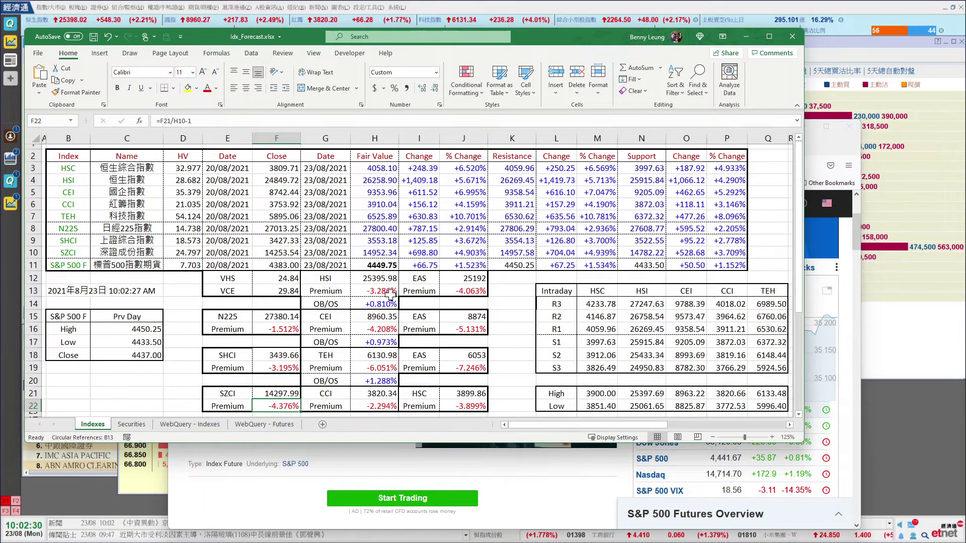
Examine the EAS values for HSI, CEI and TEH, and compare them with the OB/OS percentages
click(467, 278)
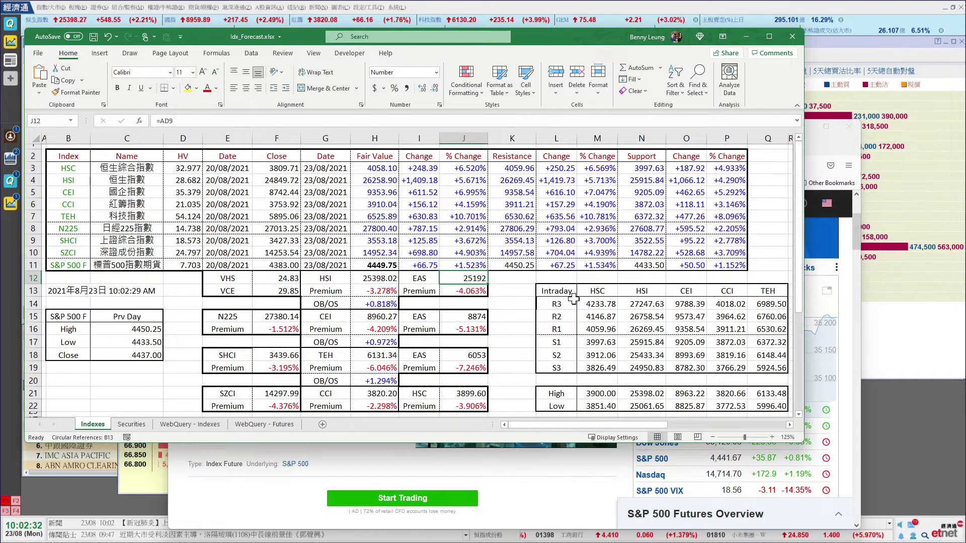
click(472, 315)
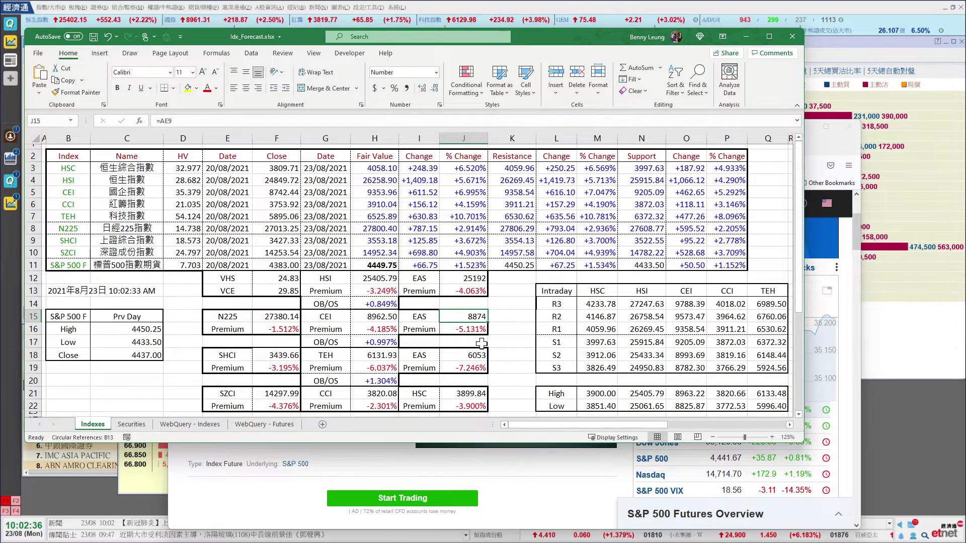
click(468, 355)
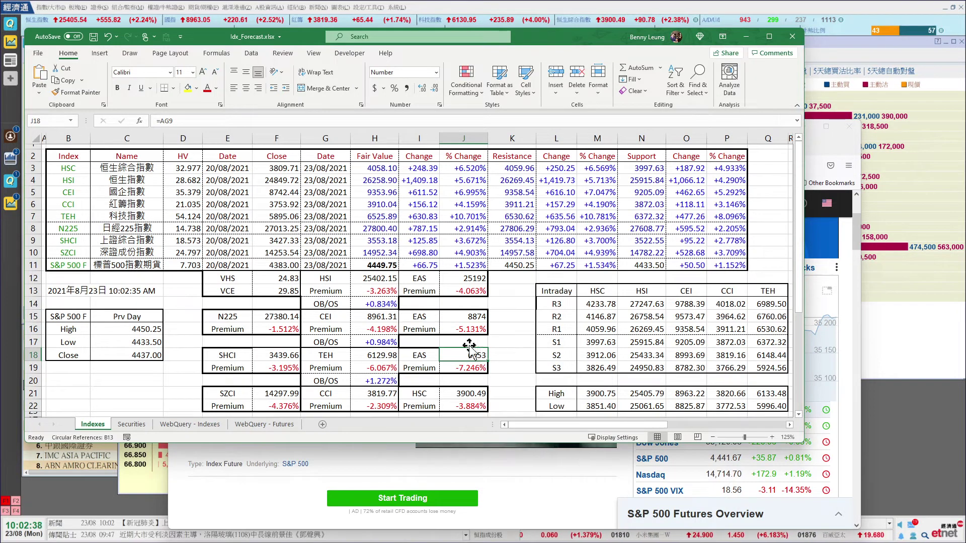
click(383, 304)
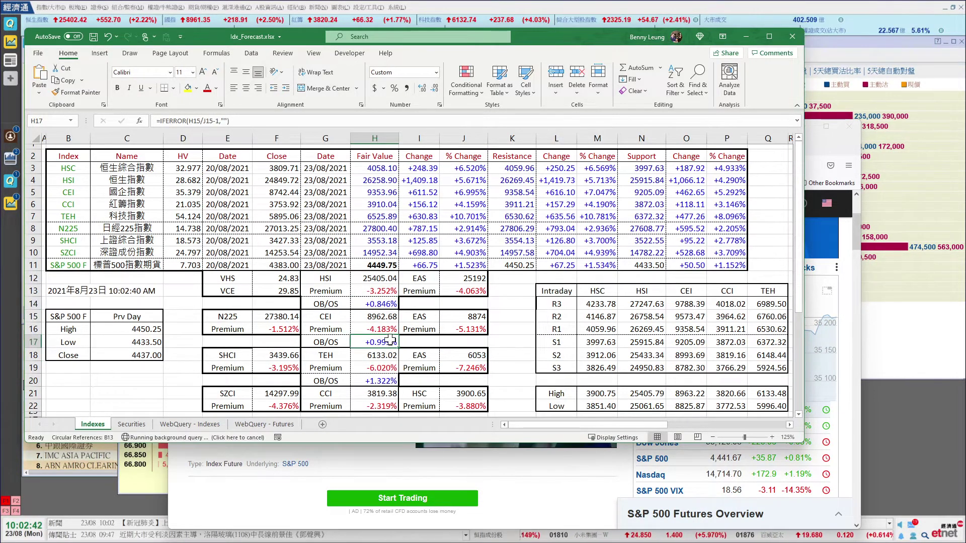
Examine the TEH overbought/oversold percentage, dismissing the web query error message
click(382, 381)
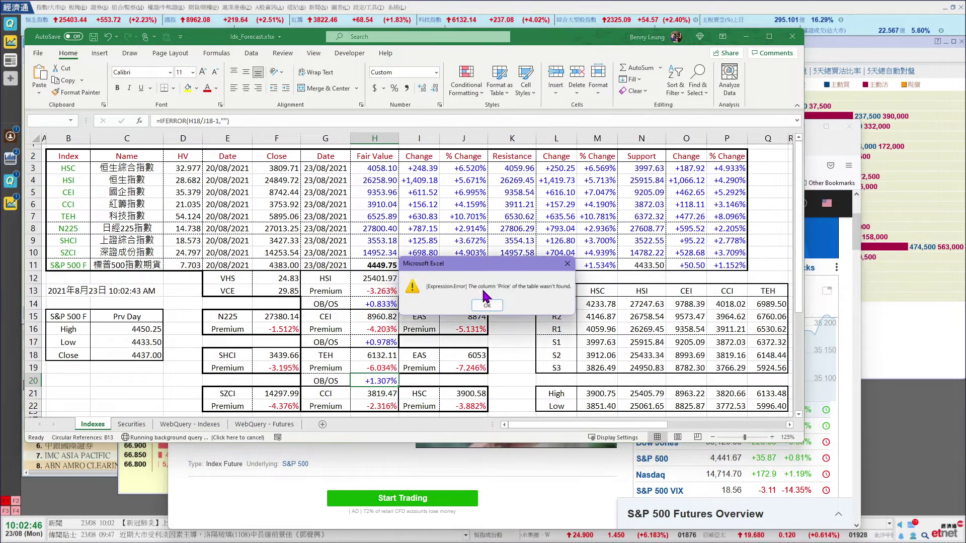
click(487, 304)
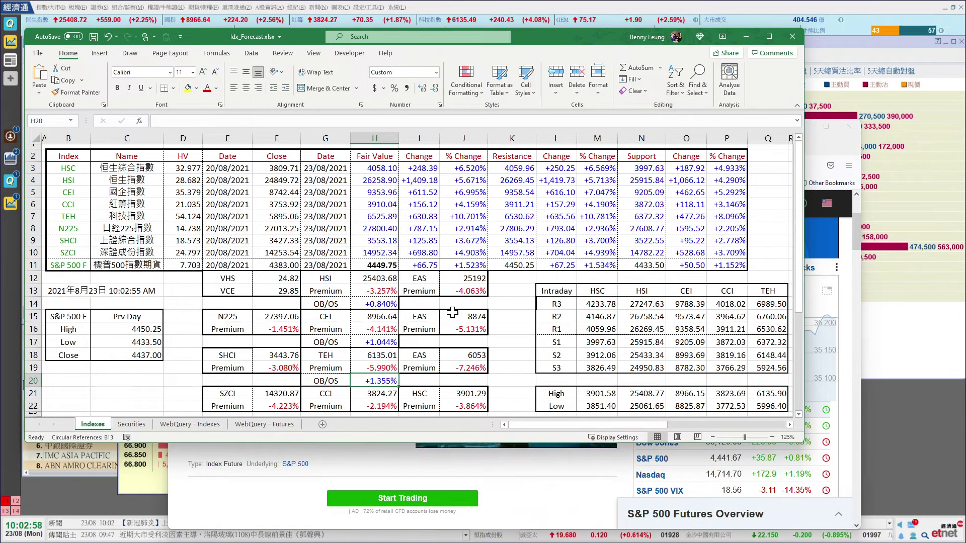
click(514, 313)
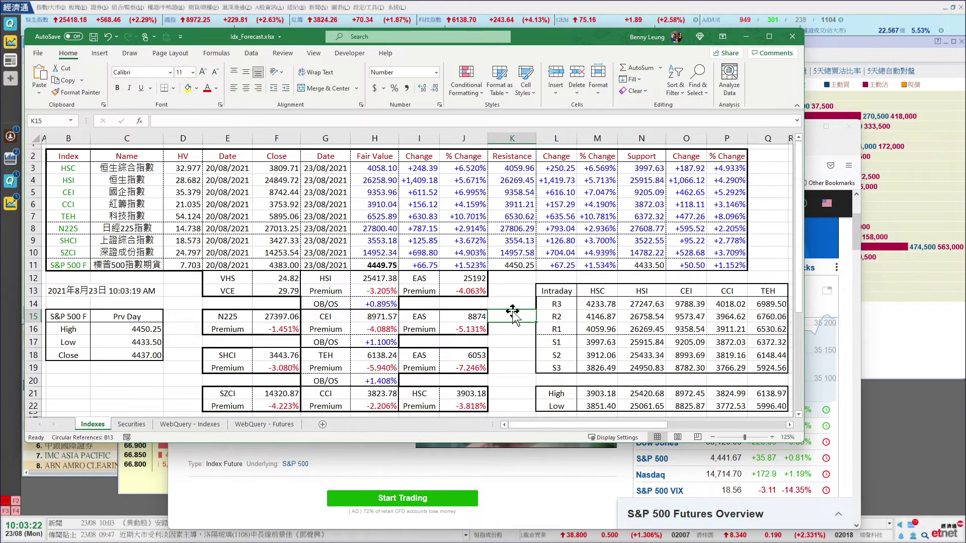
Compare the HSI intraday resistance and support levels, especially R1, R2, S2 and S3, with the day's high and low
click(655, 320)
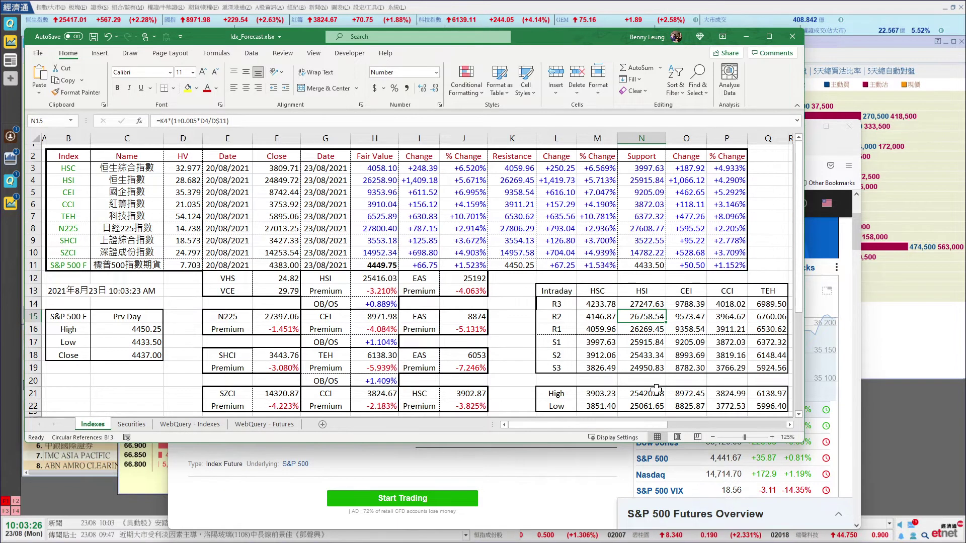
click(657, 406)
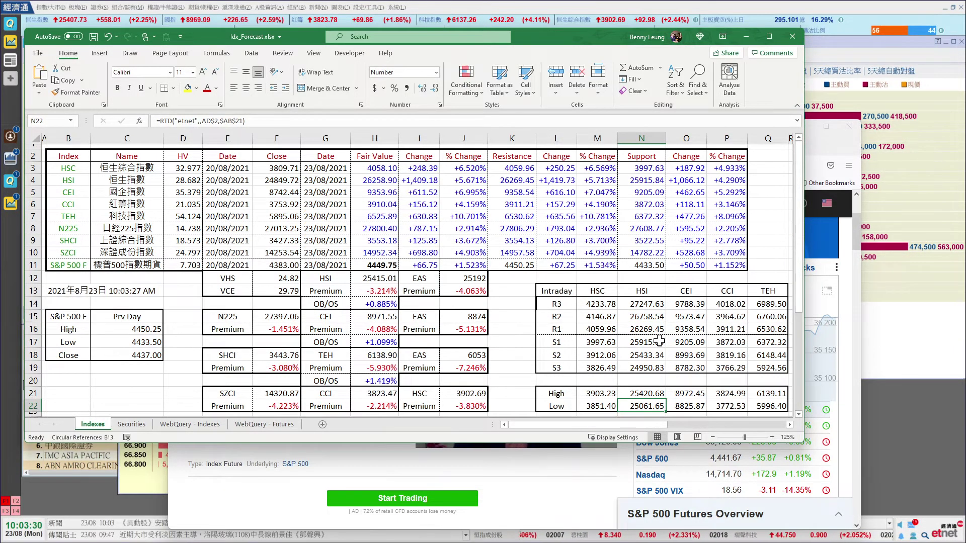
click(650, 368)
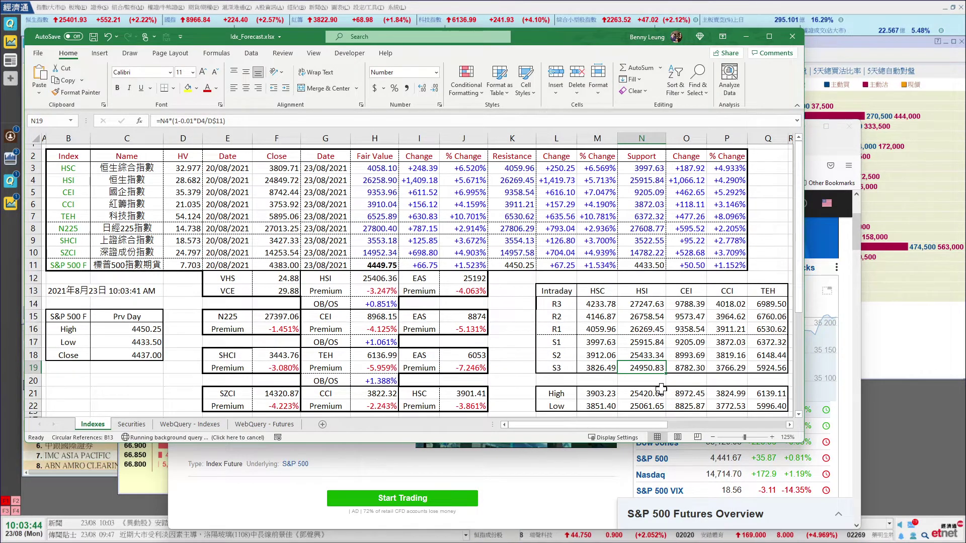
click(655, 394)
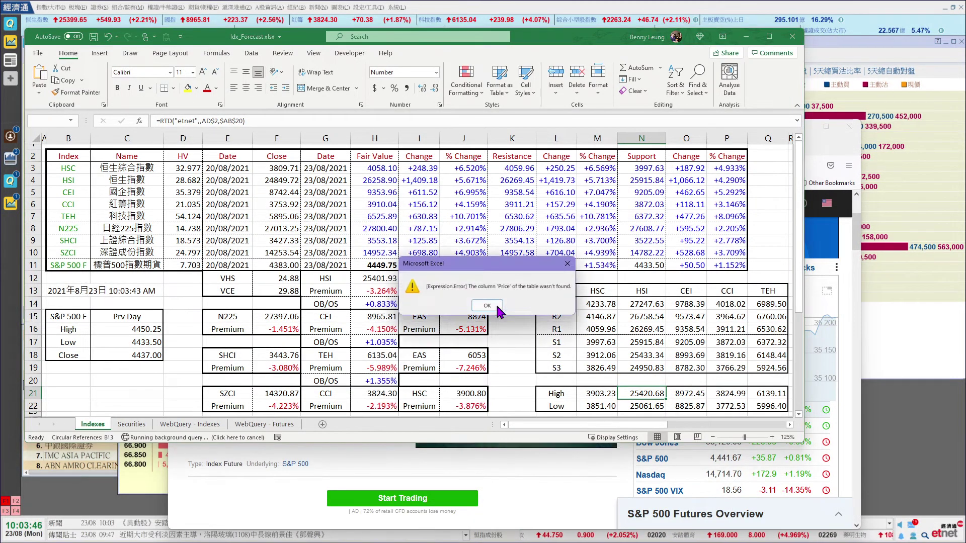
click(487, 305)
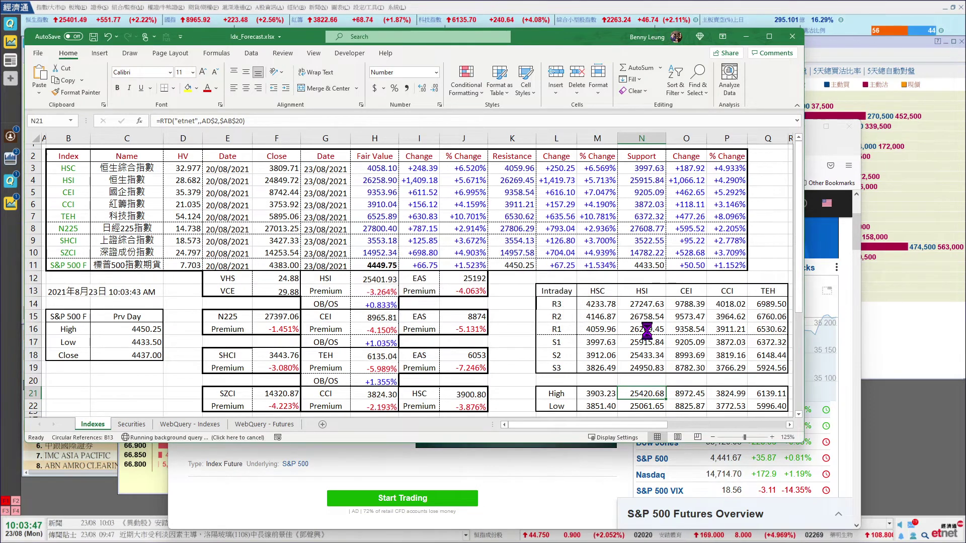
click(649, 356)
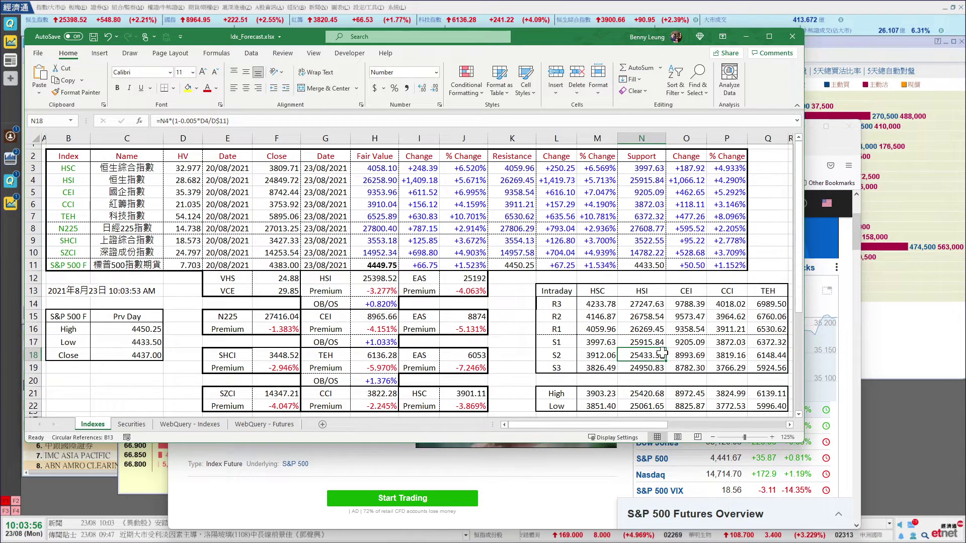
click(656, 367)
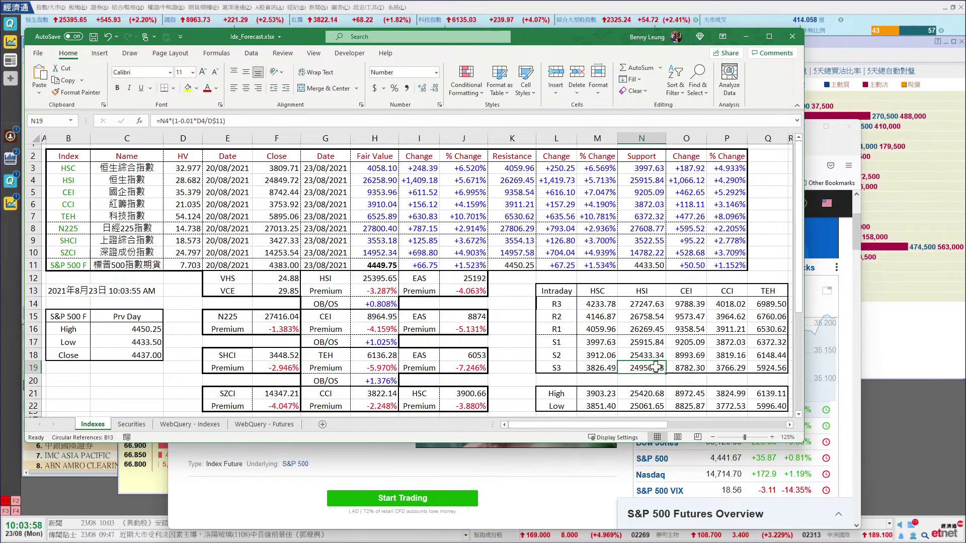
drag(656, 368, 655, 358)
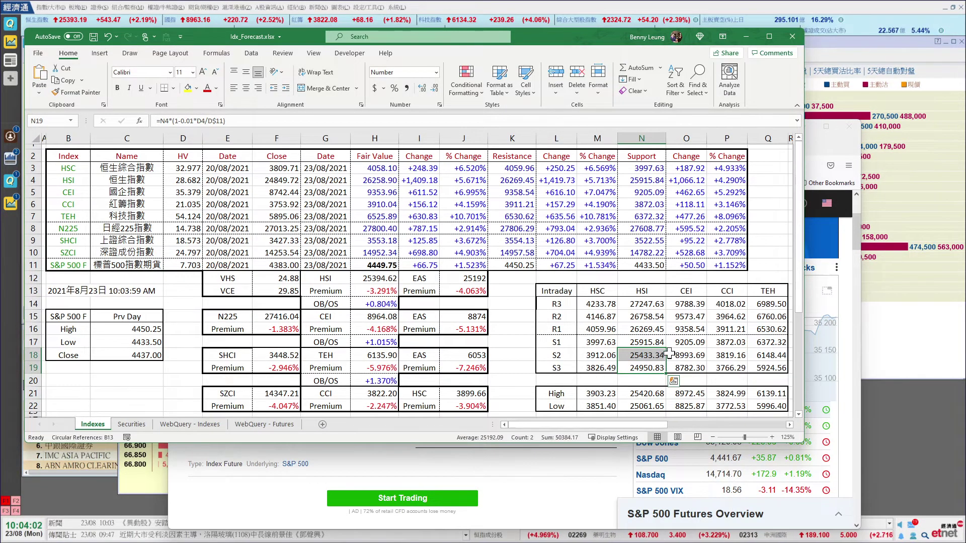
click(633, 328)
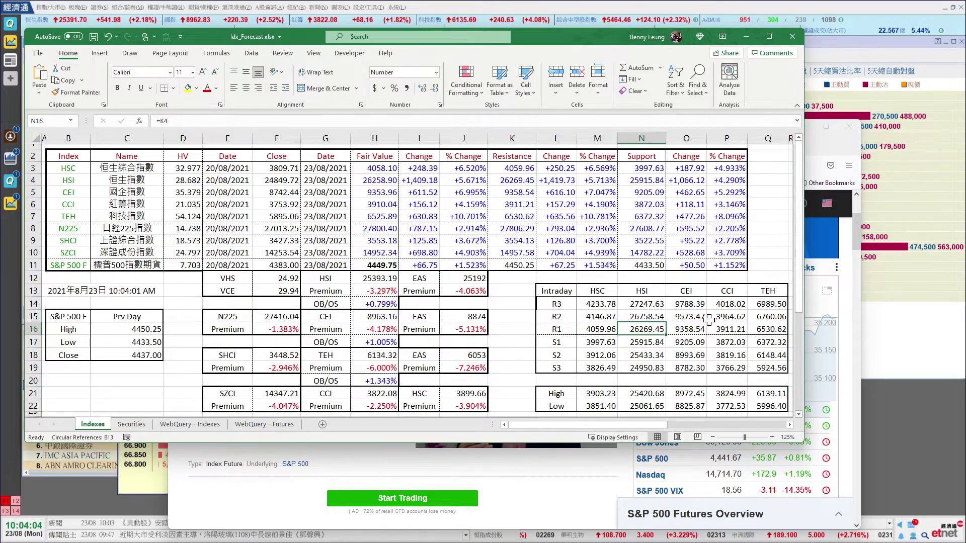
Close the index forecast workbook and the S&P 500 Futures browser window to return to etnet
click(792, 36)
click(441, 289)
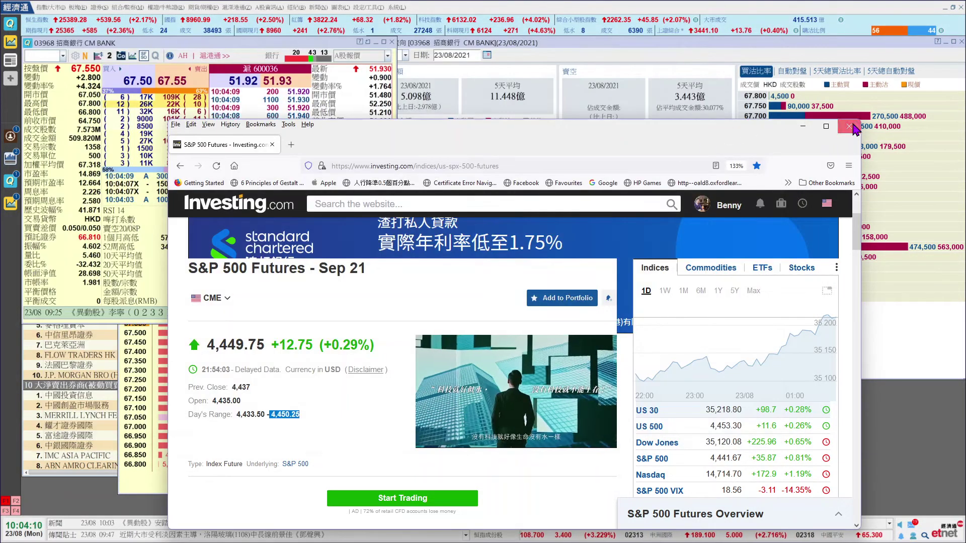
click(851, 126)
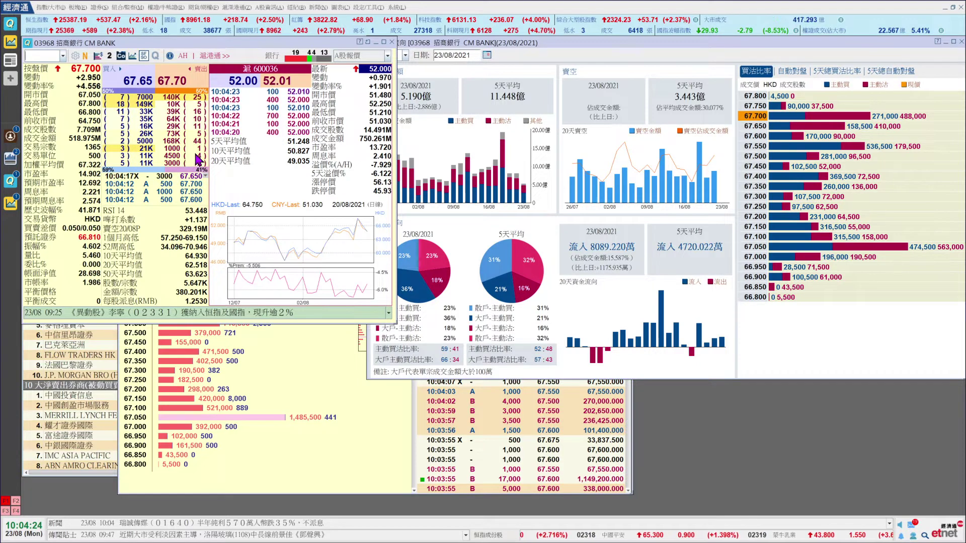
Switch the CM BANK (03968) quote from the A-share comparison to the broker queue and 5-minute chart
click(295, 188)
click(294, 189)
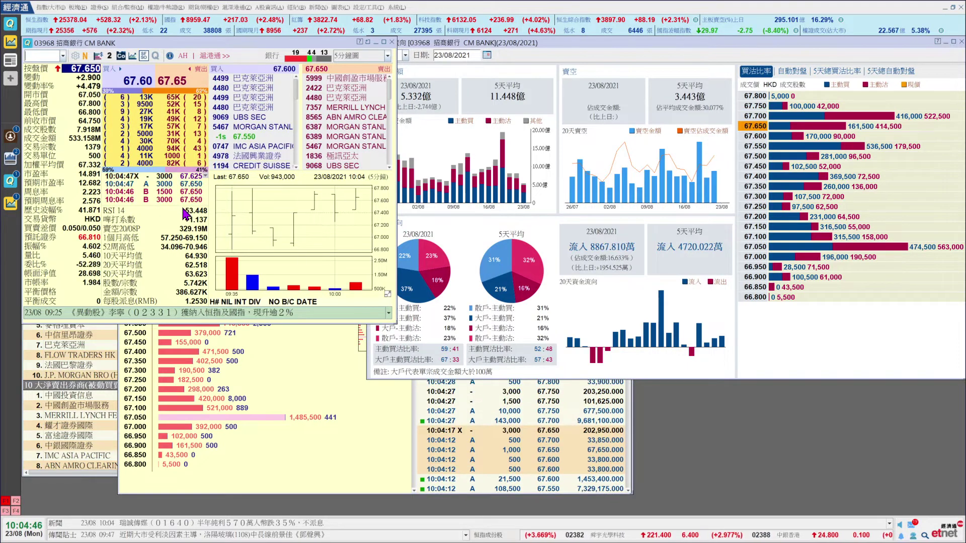
Close the CM BANK quote window and inspect the recent daily values on the 20-day fund flow chart
click(391, 42)
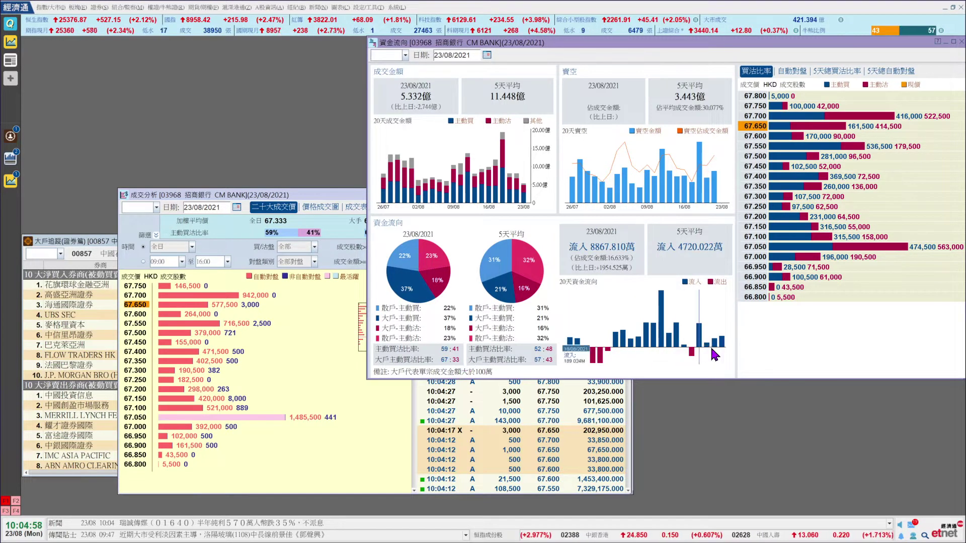
mouse_move(710, 356)
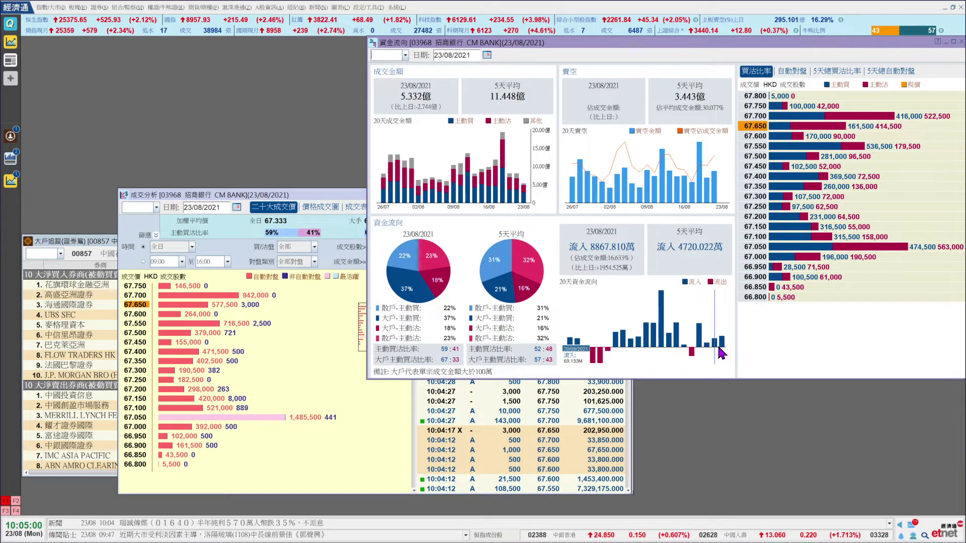